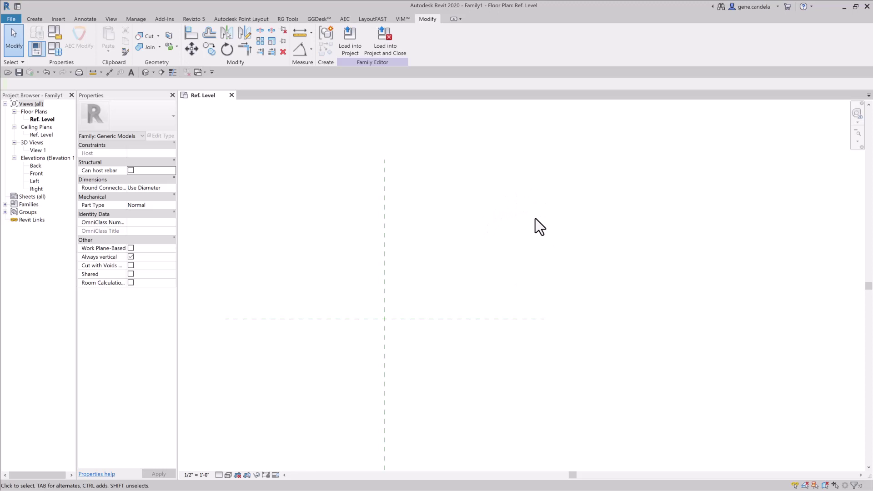
Draw a reference line at 45° starting from the centre-plane intersection.
click(33, 19)
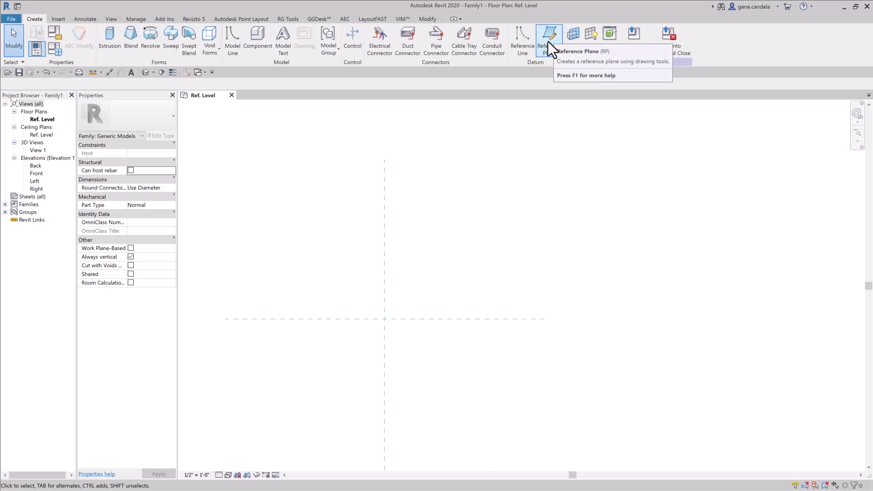
click(523, 40)
click(385, 318)
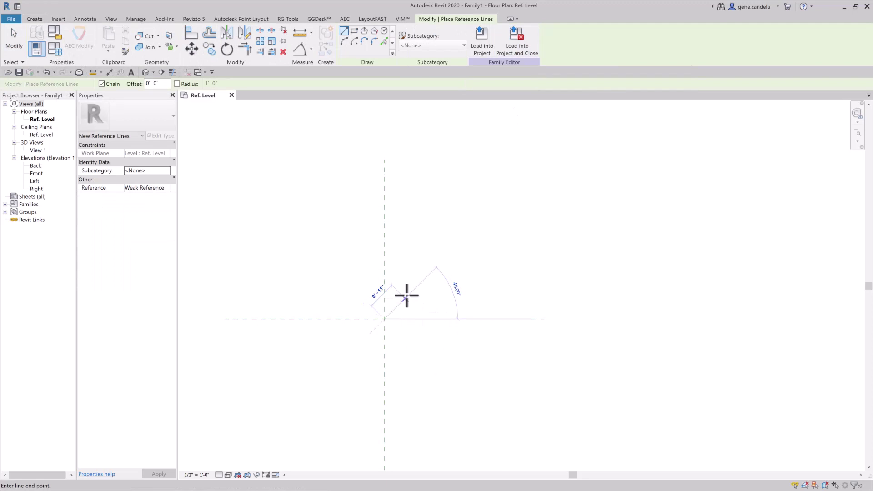
click(431, 271)
key(Escape)
key(Escape)
Align the line's start to the horizontal centre plane with AL and lock it.
click(386, 270)
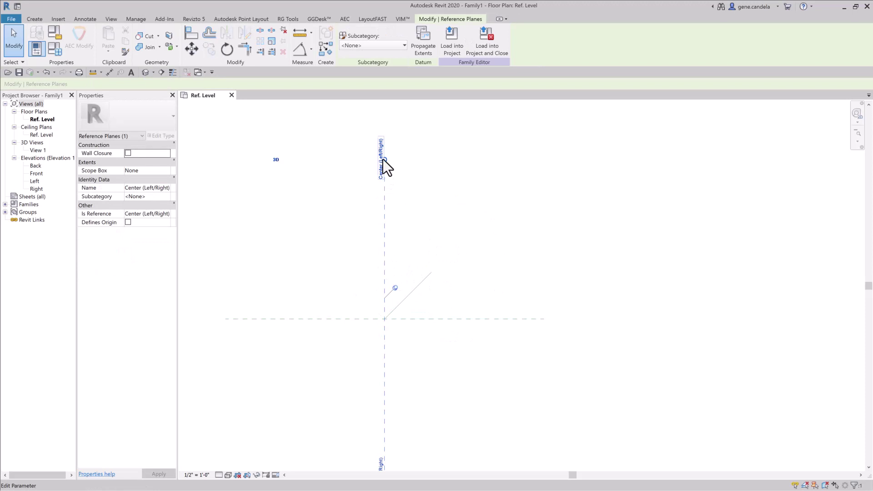
click(433, 319)
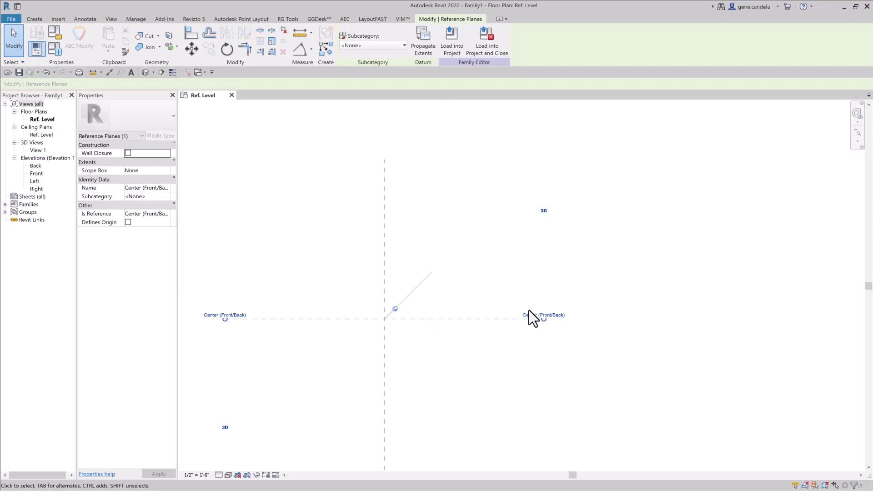
click(476, 264)
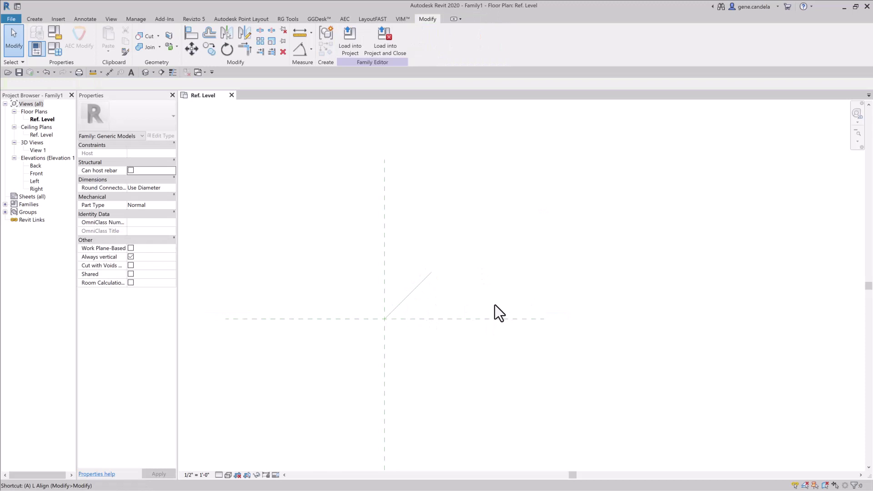
key(a)
key(l)
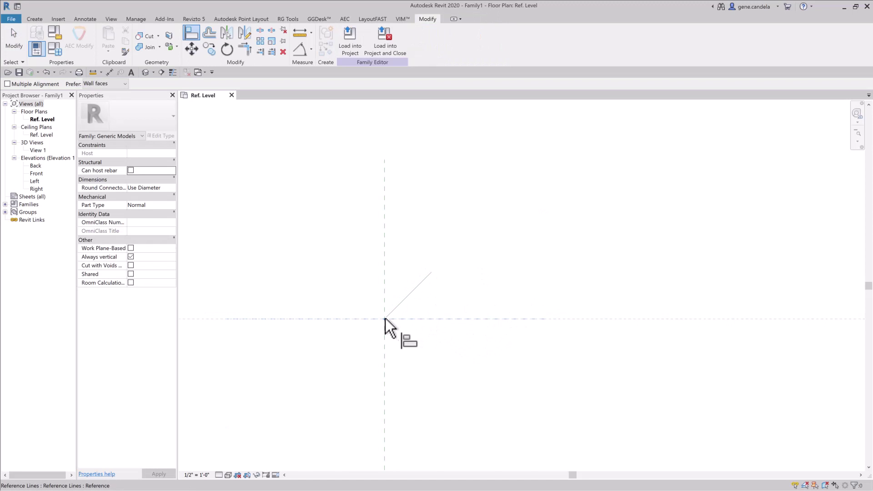
click(386, 319)
click(388, 320)
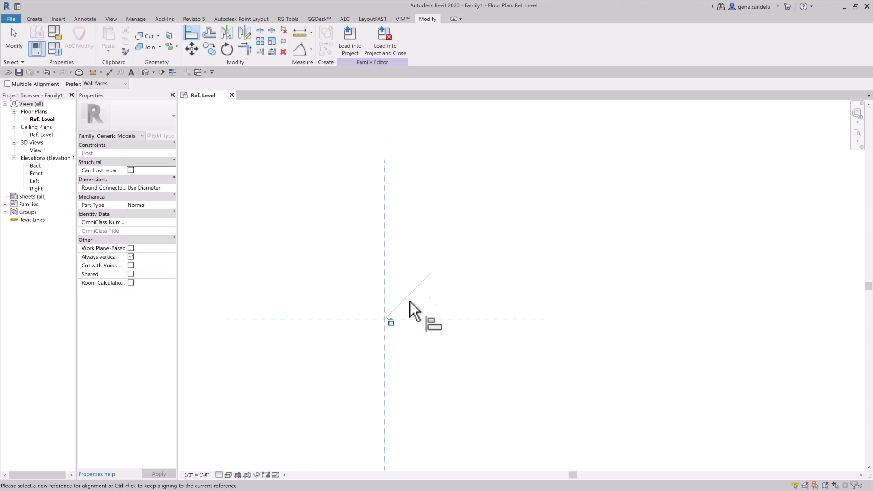
key(Escape)
key(Escape)
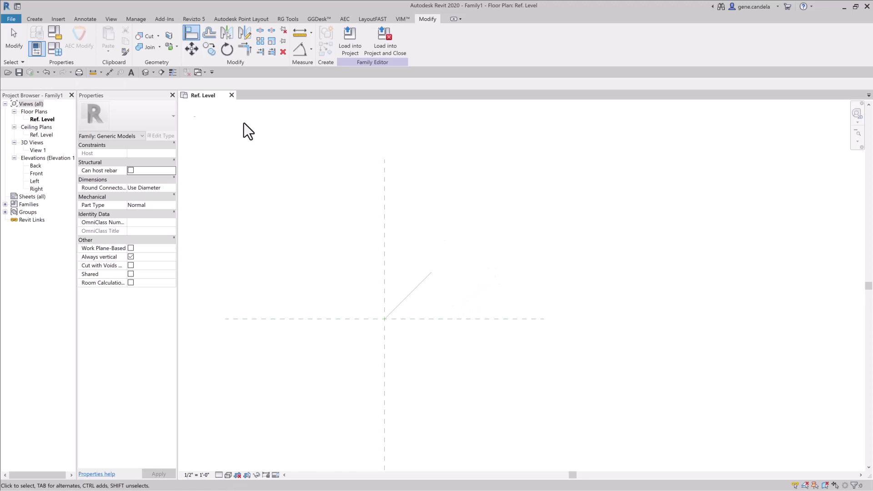
Add a crossing vertical and horizontal reference plane at the upper right.
click(35, 19)
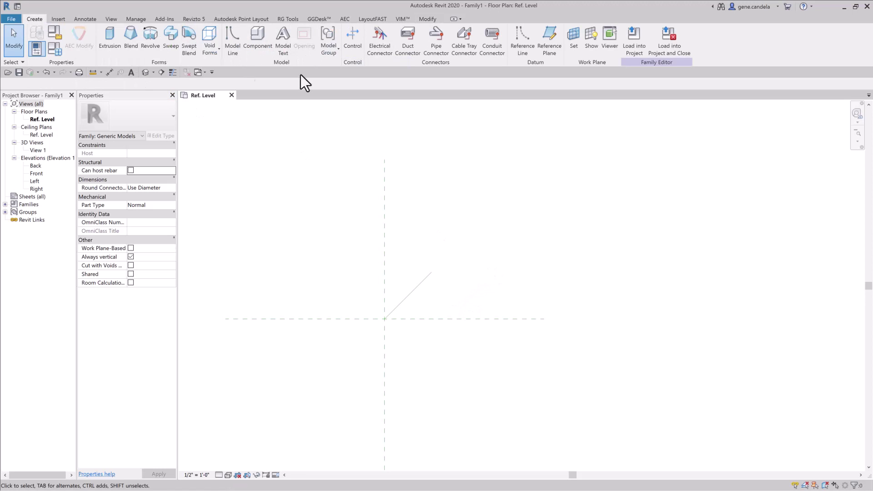
click(549, 39)
click(568, 159)
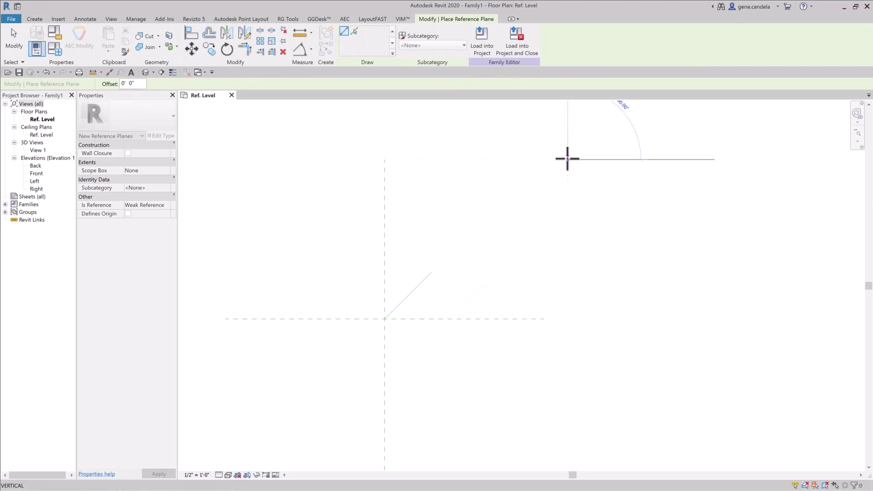
click(567, 224)
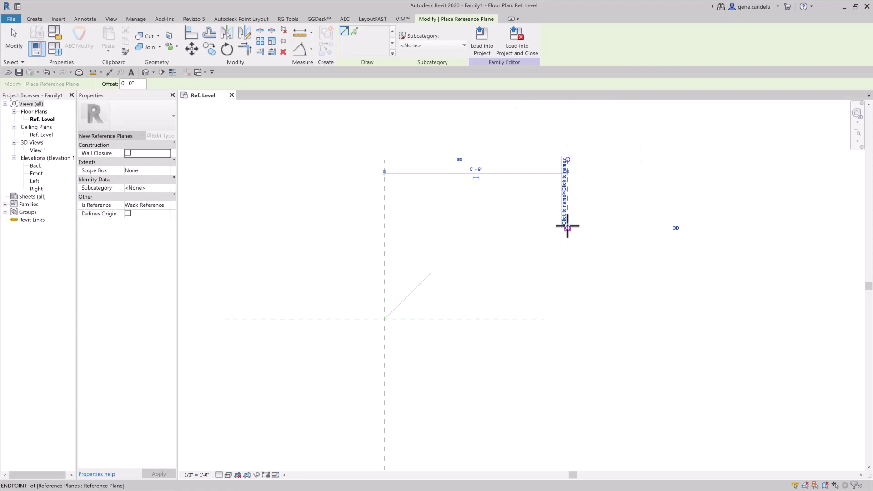
click(536, 192)
click(605, 192)
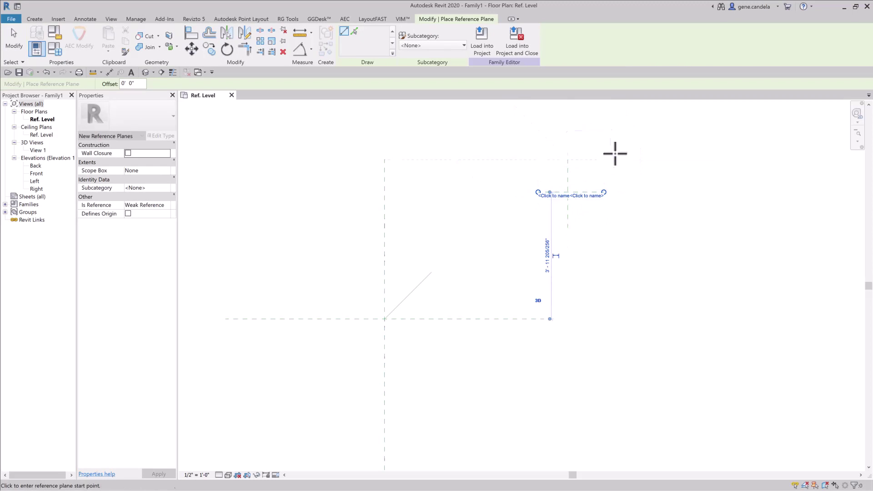
key(Escape)
key(Escape)
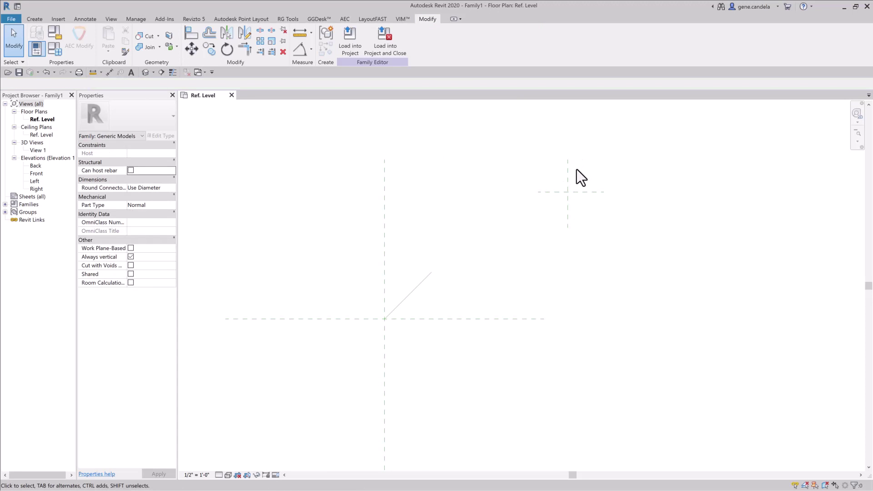
Draw a diagonal reference line up and right from the new planes' intersection.
click(34, 20)
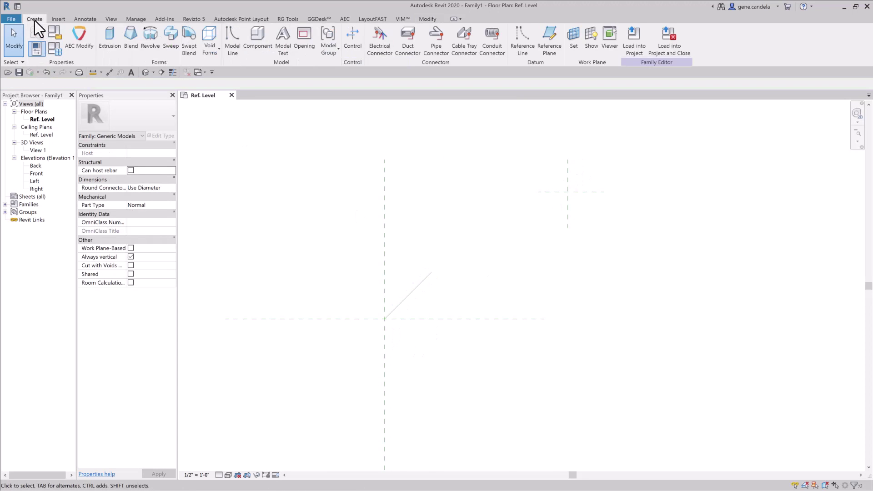
click(546, 36)
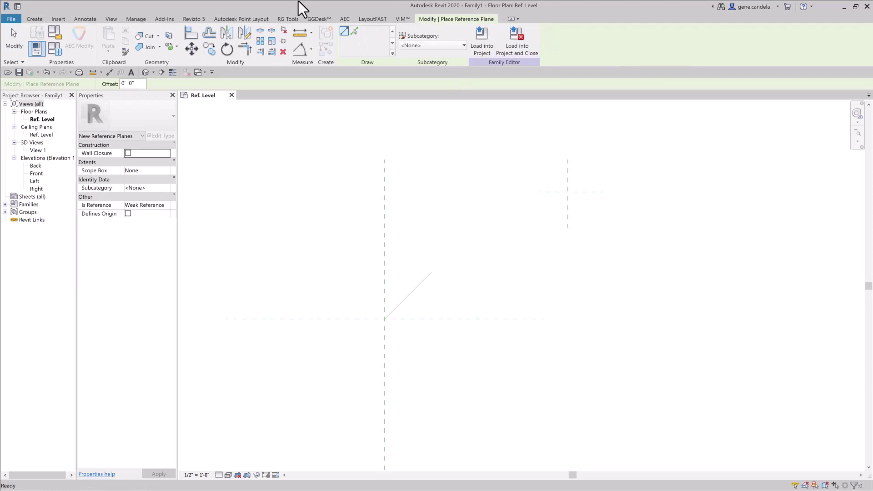
click(36, 20)
click(525, 38)
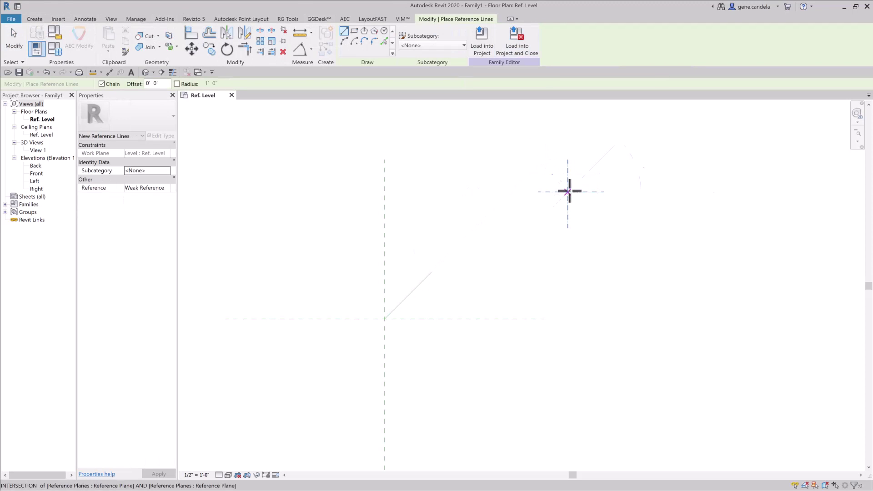
click(568, 191)
click(591, 169)
key(Escape)
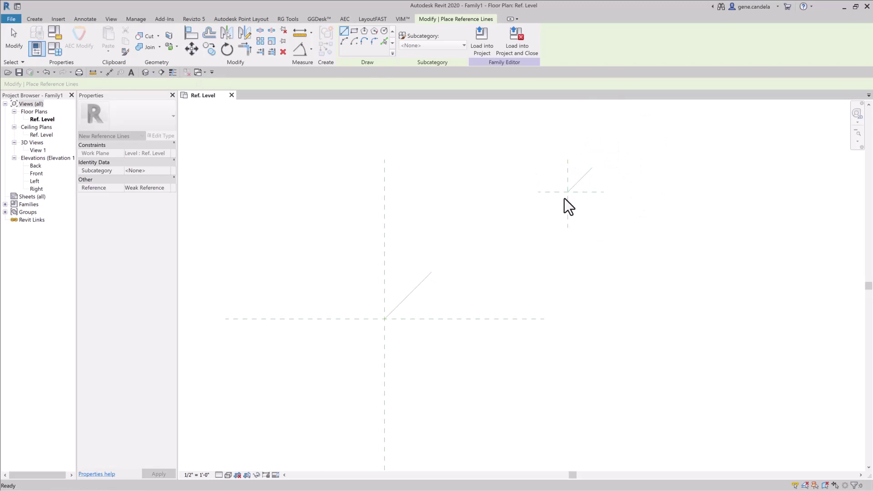
key(Escape)
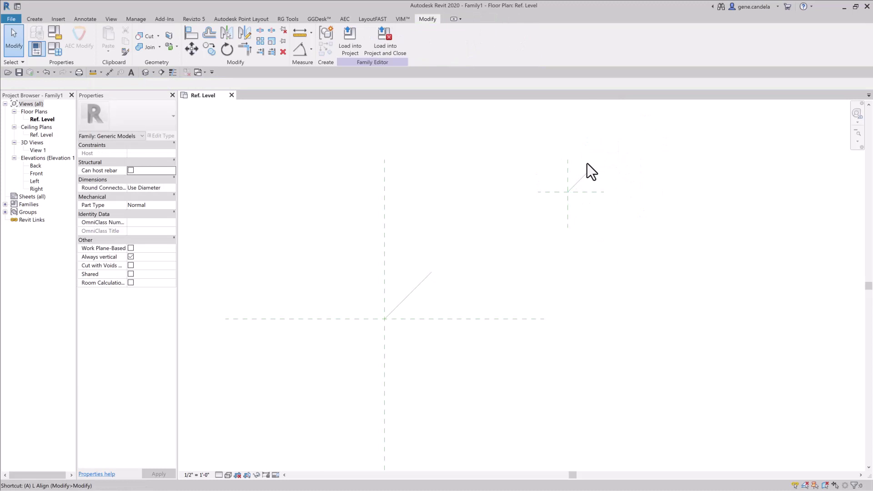
Align and lock the diagonal line's end onto the upper-right vertical plane.
key(a)
key(l)
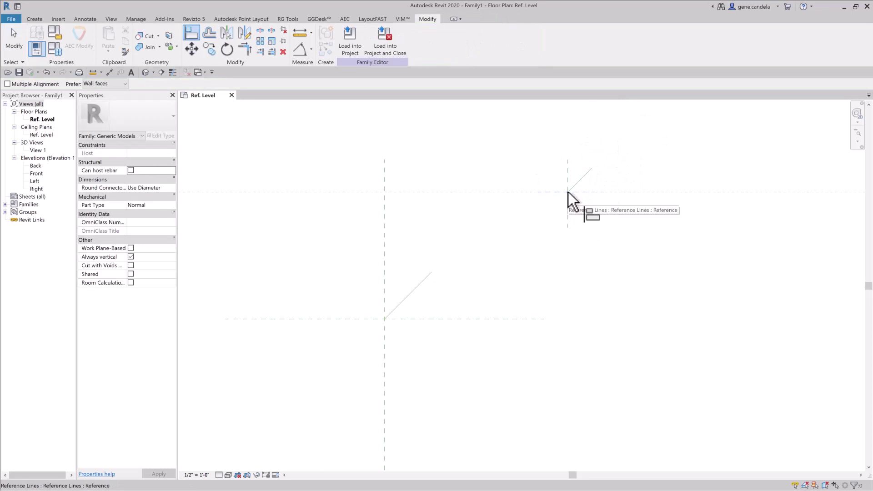
click(568, 191)
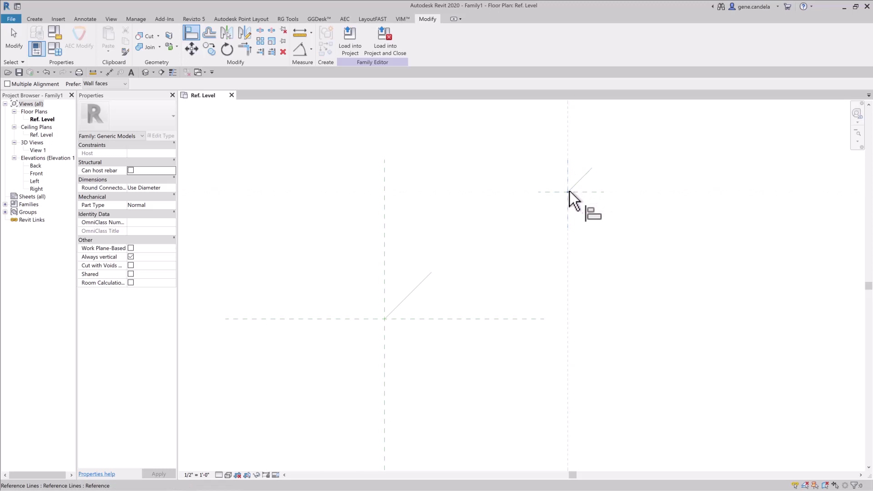
click(572, 192)
key(Escape)
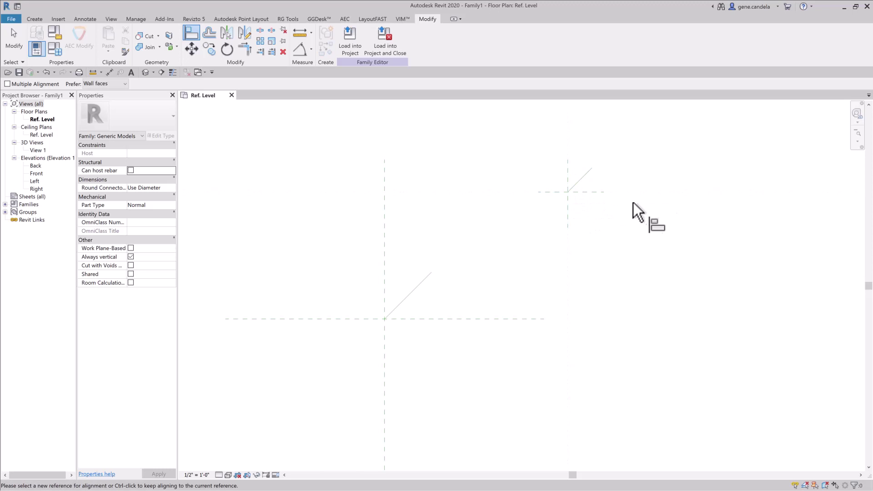
key(Escape)
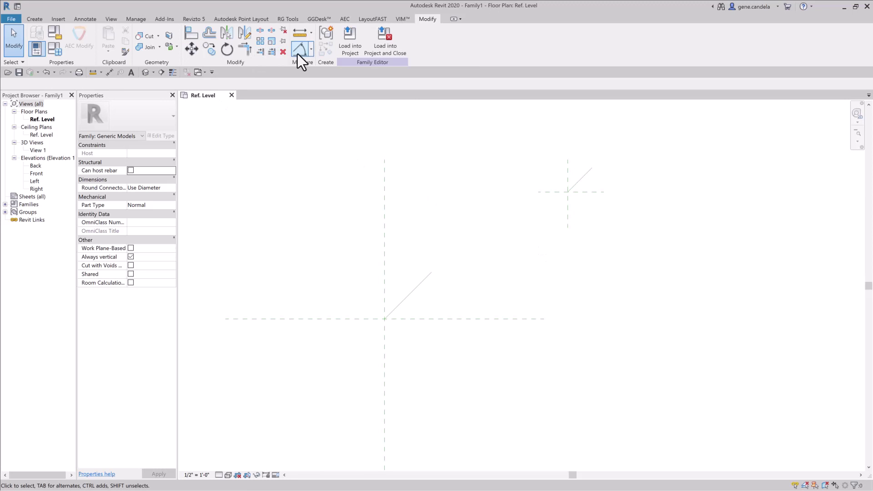
Add 45° angular dimensions between each diagonal line and its horizontal plane.
click(299, 51)
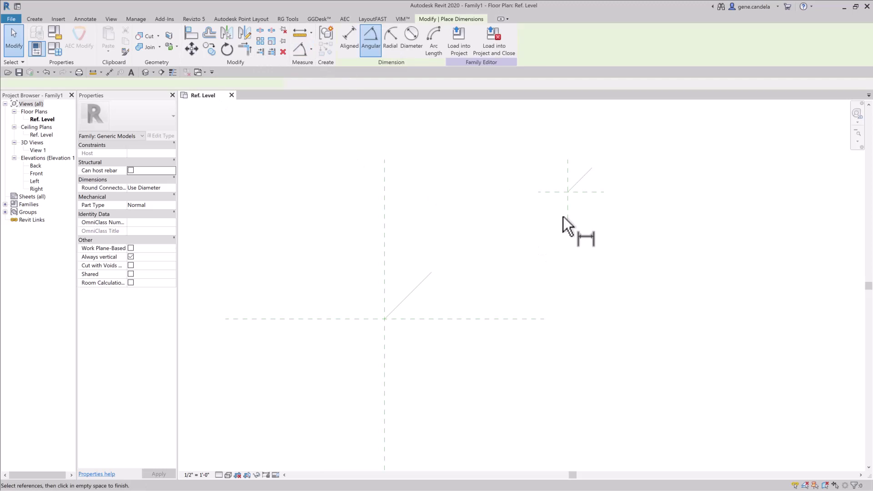
click(594, 190)
click(628, 179)
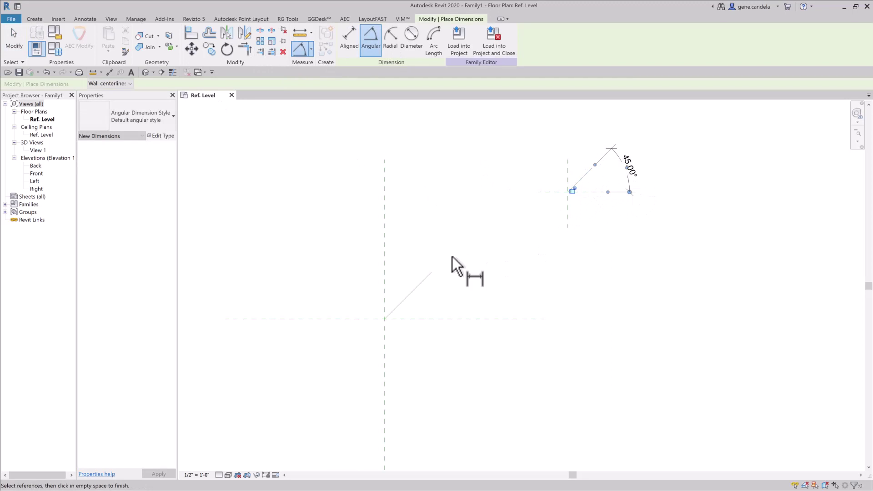
click(423, 277)
click(440, 318)
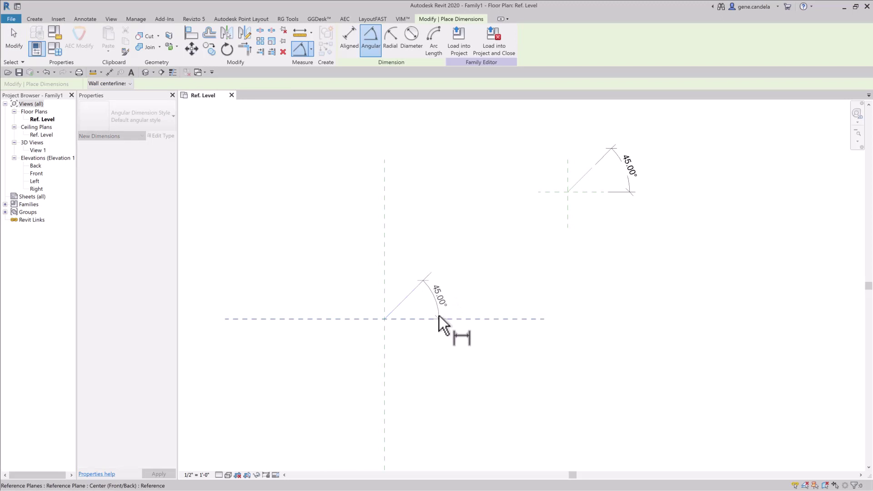
click(456, 282)
key(Escape)
key(Escape)
Label both angular dimensions with the shared 'Angle' parameter and open Family Types.
click(465, 309)
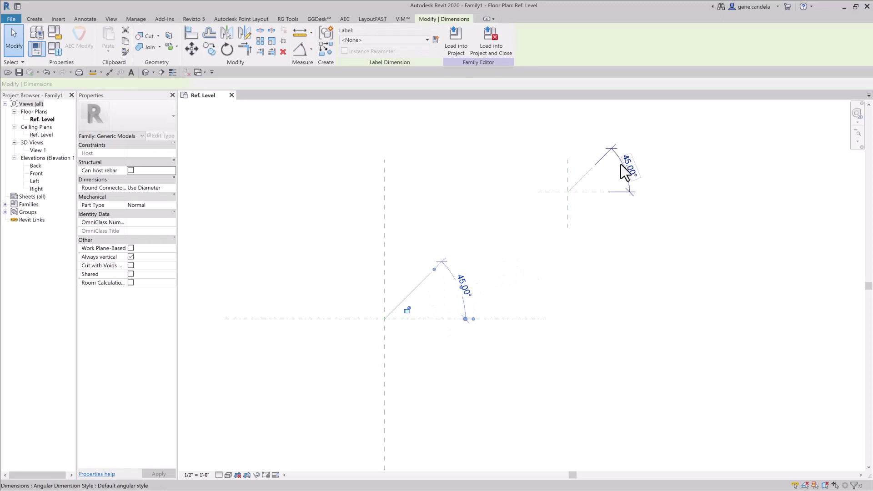
ctrl+click(626, 172)
click(369, 42)
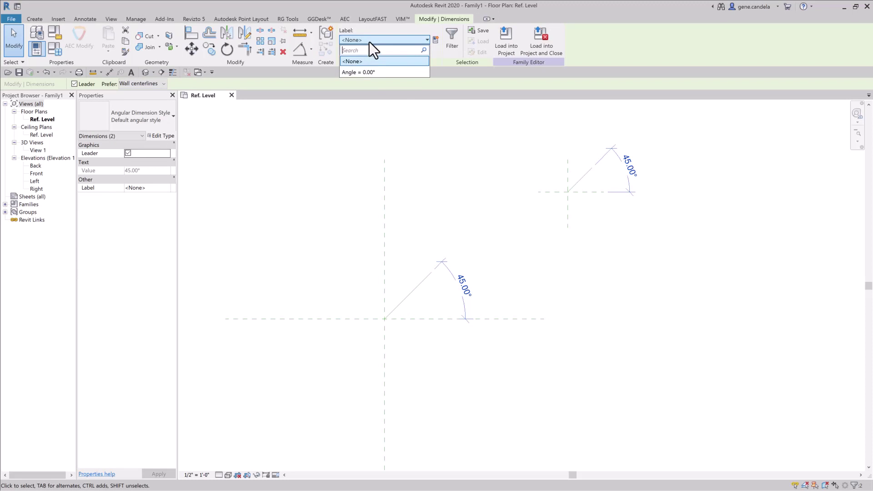
click(372, 72)
click(497, 150)
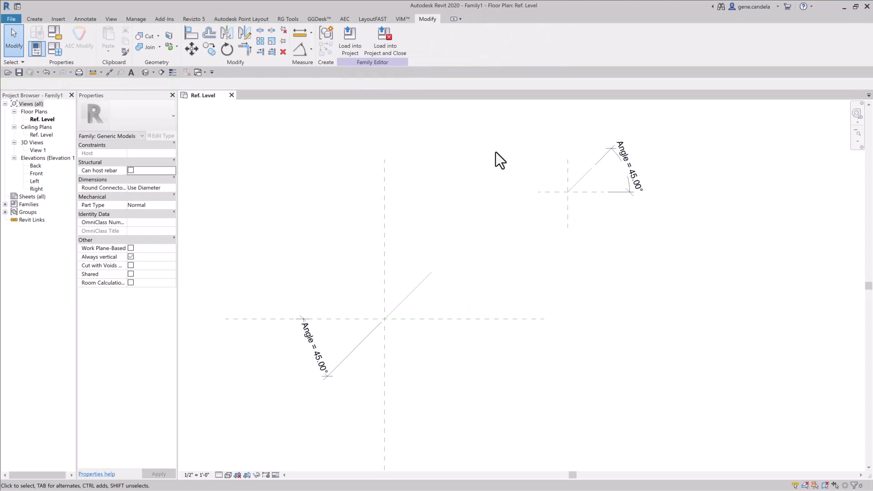
click(56, 51)
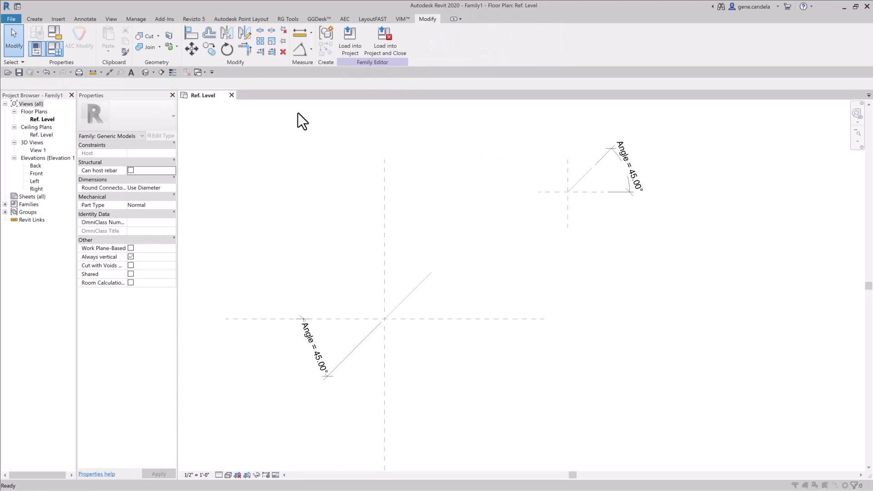
Flex Angle to 0°, 45°, then back to 0°.
click(115, 167)
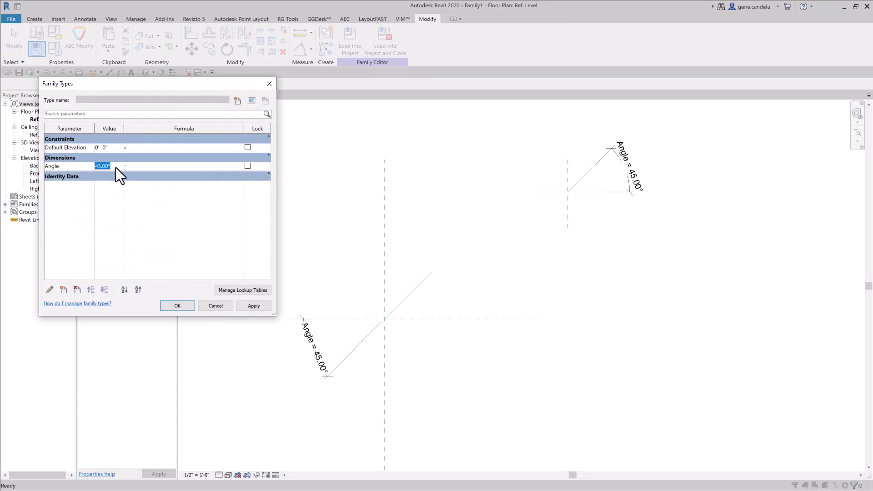
text(0)
click(251, 306)
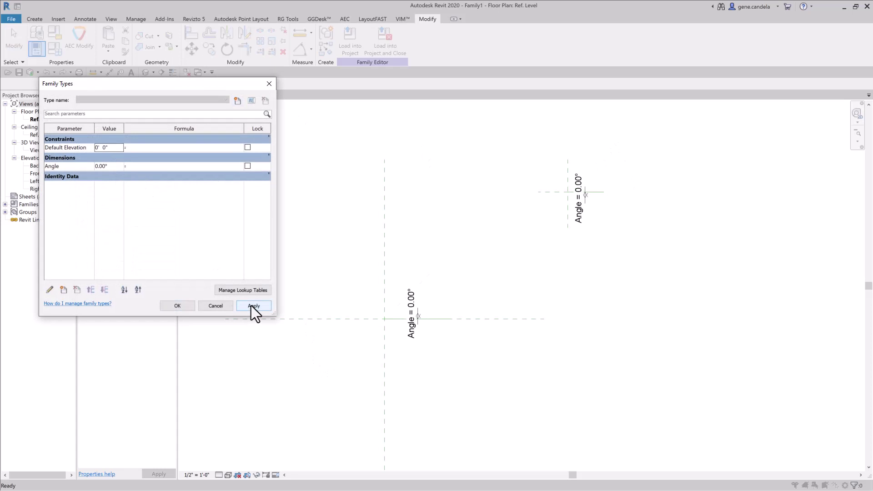
click(116, 164)
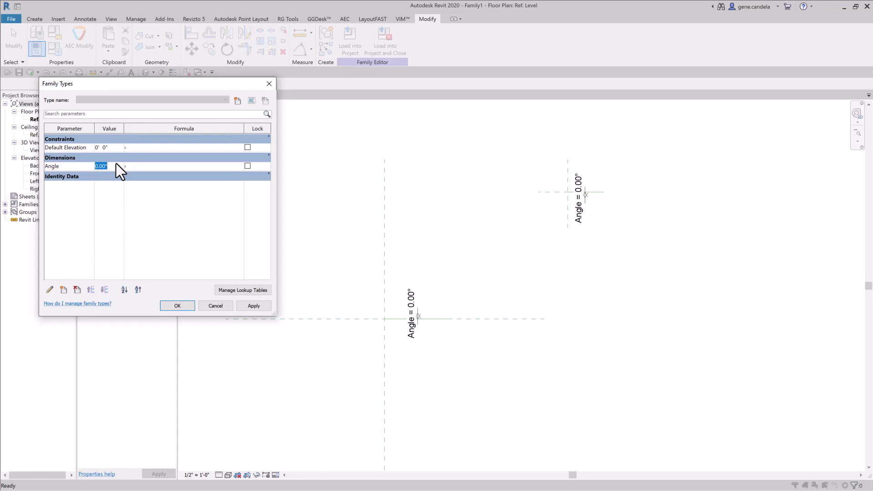
text(45)
click(249, 308)
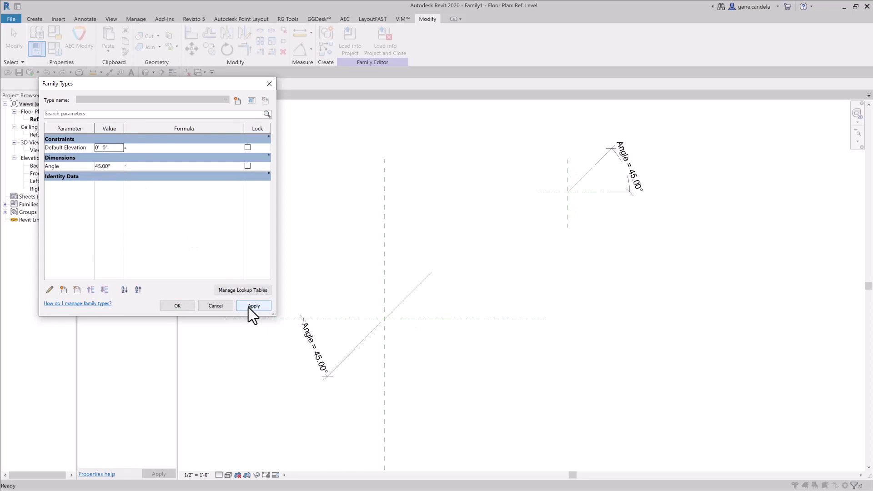
click(116, 169)
click(257, 306)
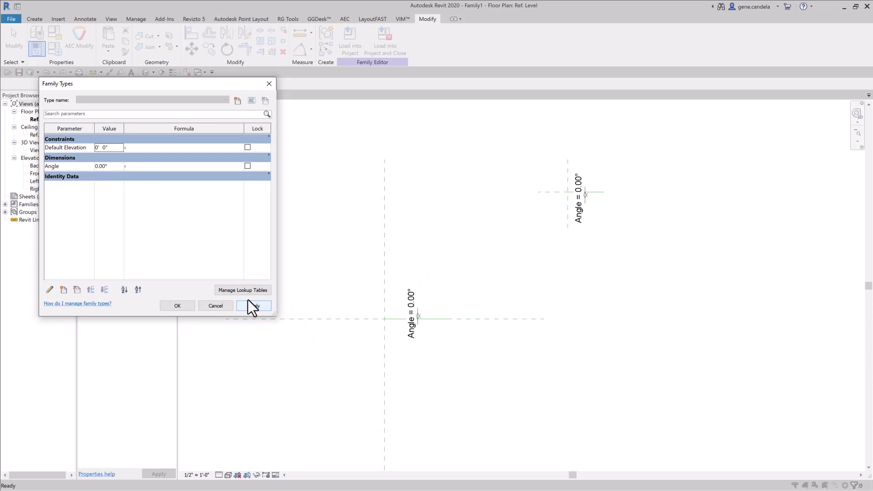
Flex Angle to 135°, 0°, then 225°, removing the unsatisfied constraints.
click(118, 168)
click(251, 305)
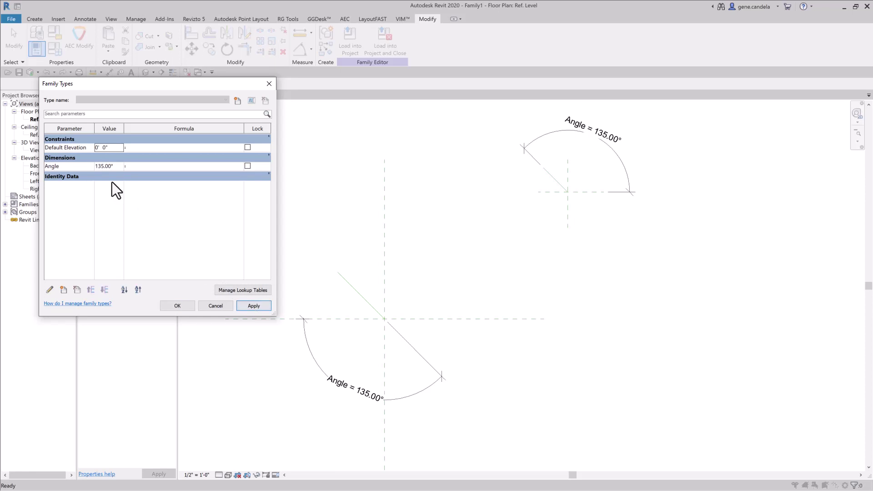
click(118, 169)
text(0)
click(245, 309)
click(115, 167)
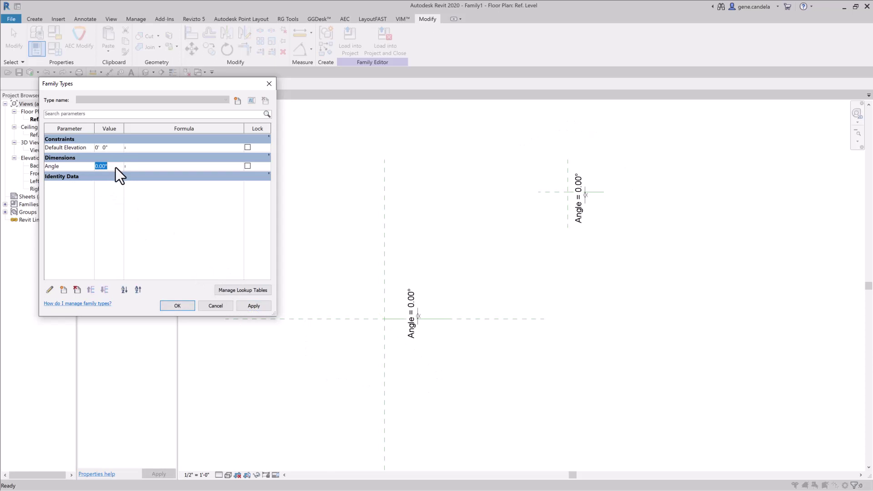
text(225)
click(258, 308)
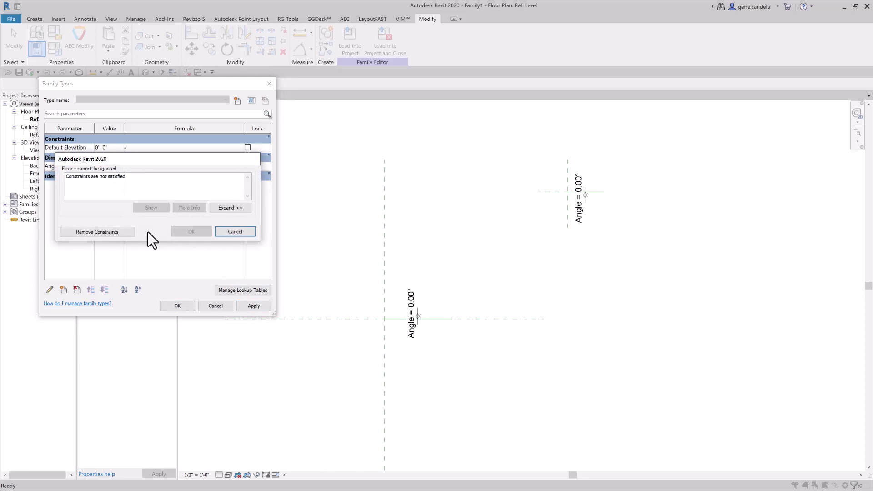
click(112, 230)
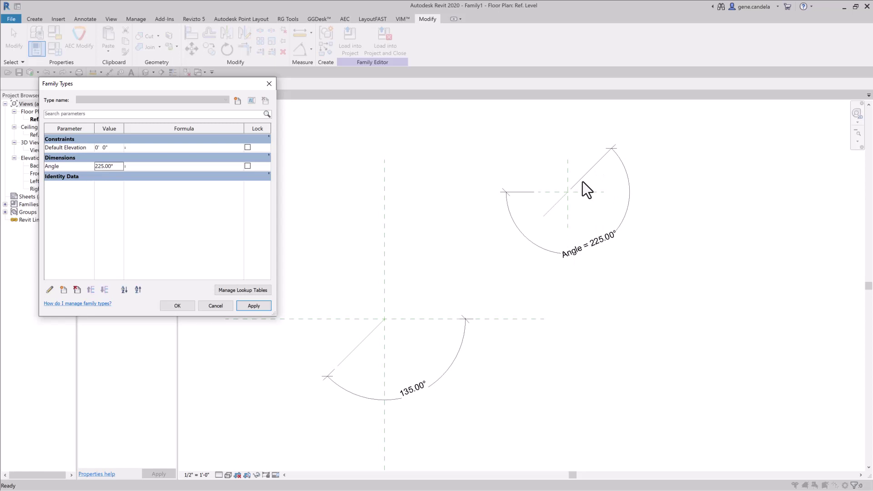
Flex Angle to 0°, 340°, then back to 0°.
double_click(119, 168)
text(0)
click(253, 306)
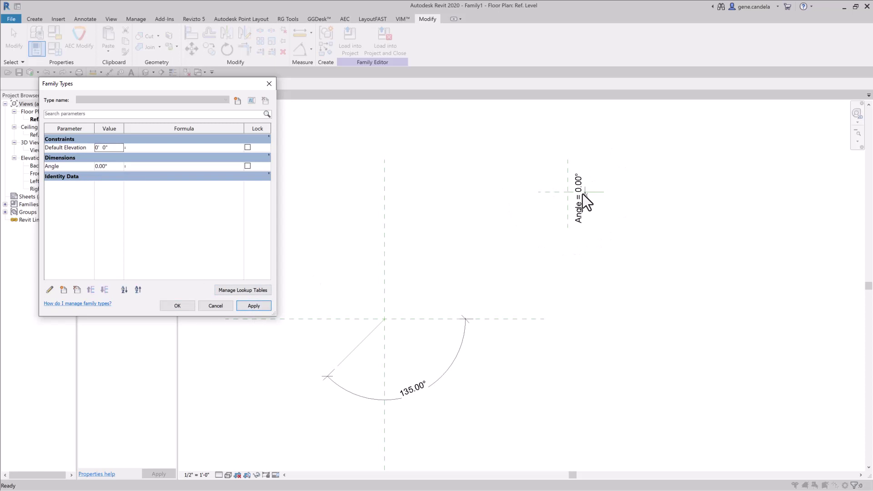
click(117, 167)
text(40)
click(251, 306)
click(117, 167)
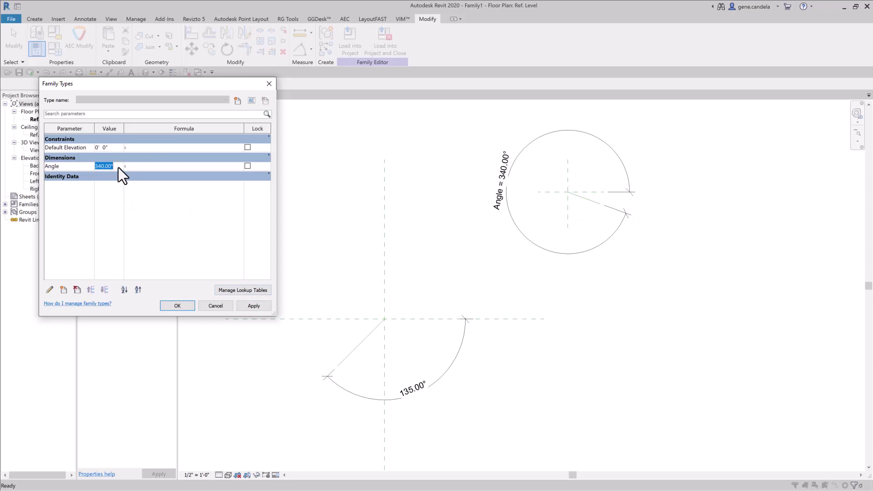
text(0)
click(251, 308)
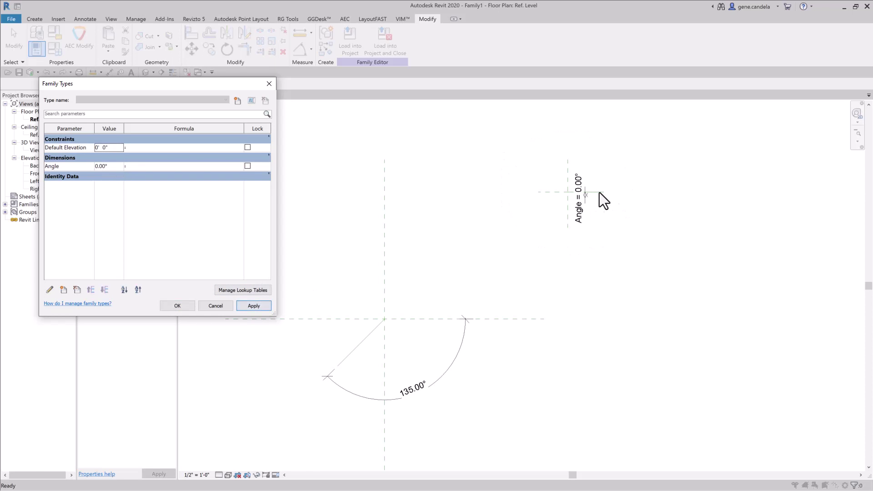
Flex Angle to 360°, 0°, then 390°.
click(117, 169)
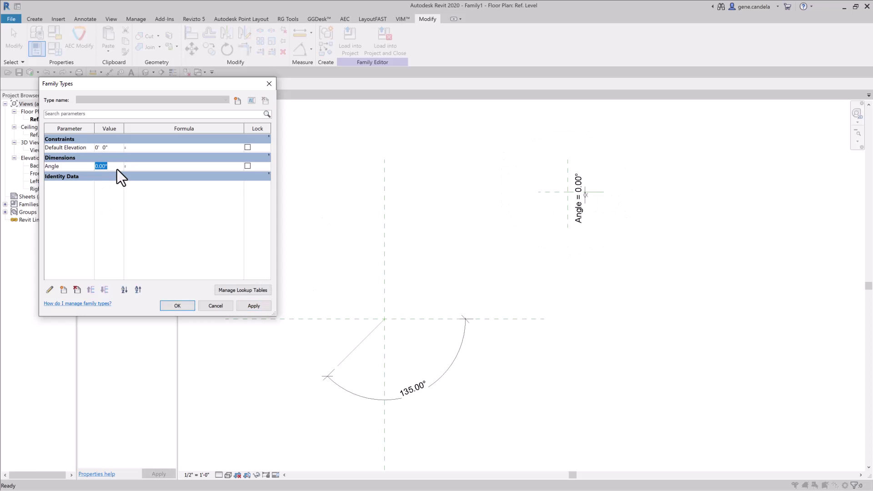
text(360)
click(260, 306)
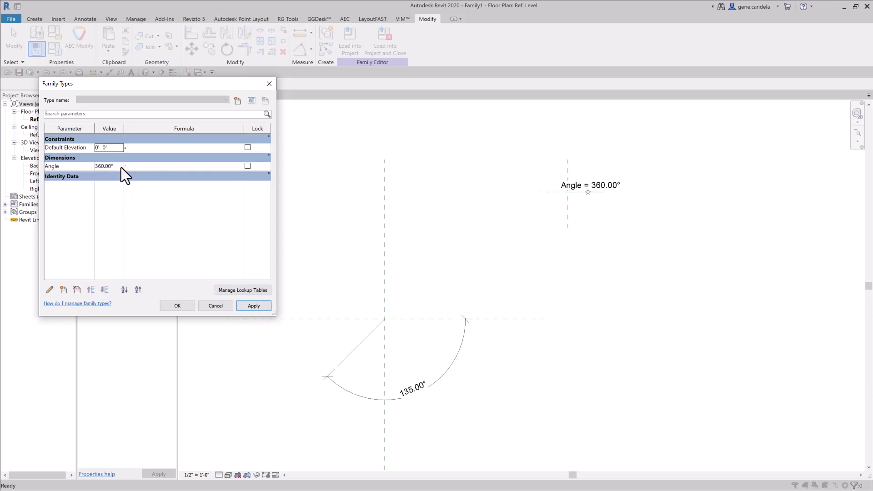
click(120, 167)
click(252, 308)
click(111, 169)
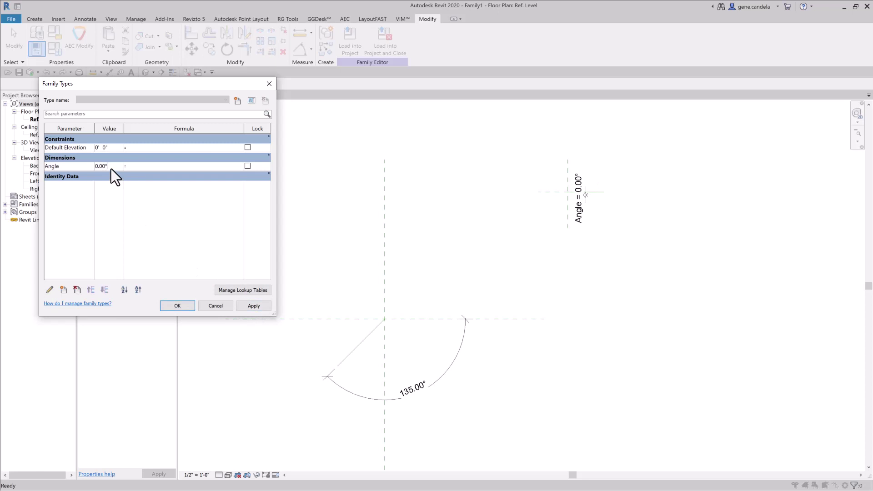
double_click(111, 168)
text(390)
click(249, 307)
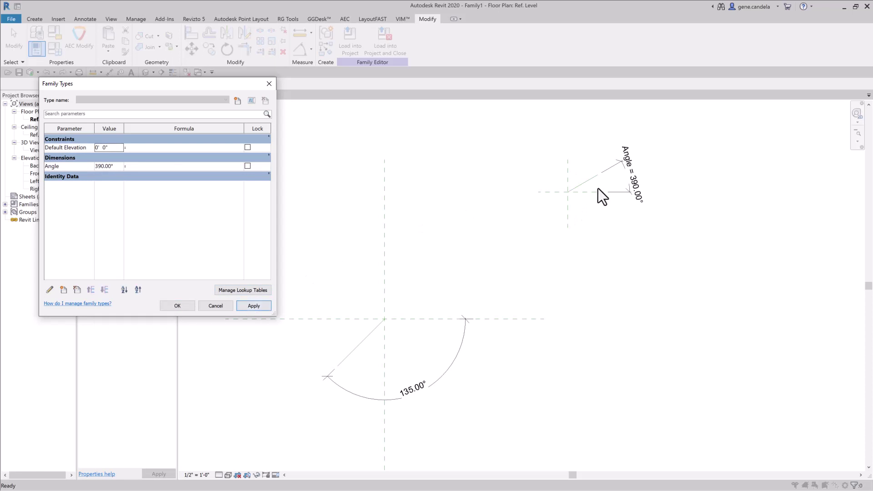
Close Family Types and move the reference line and its angle dimension to the upper left.
click(176, 305)
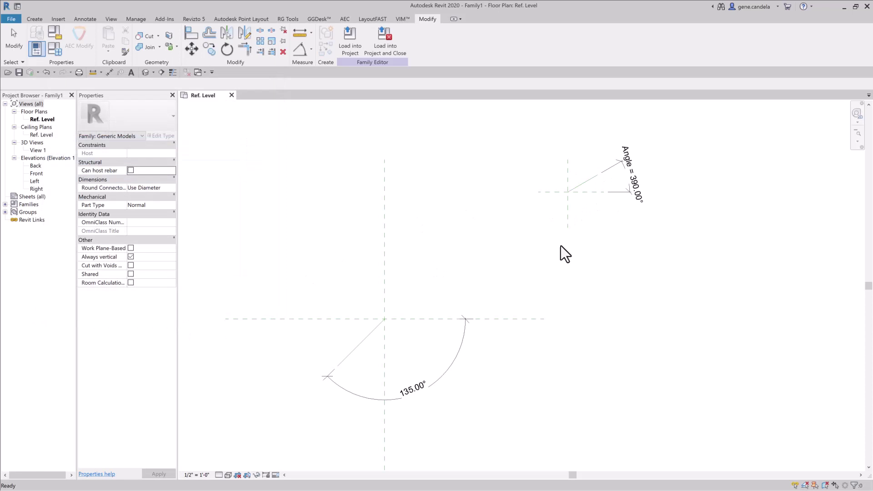
drag(512, 253, 696, 124)
ctrl+drag(568, 212, 277, 282)
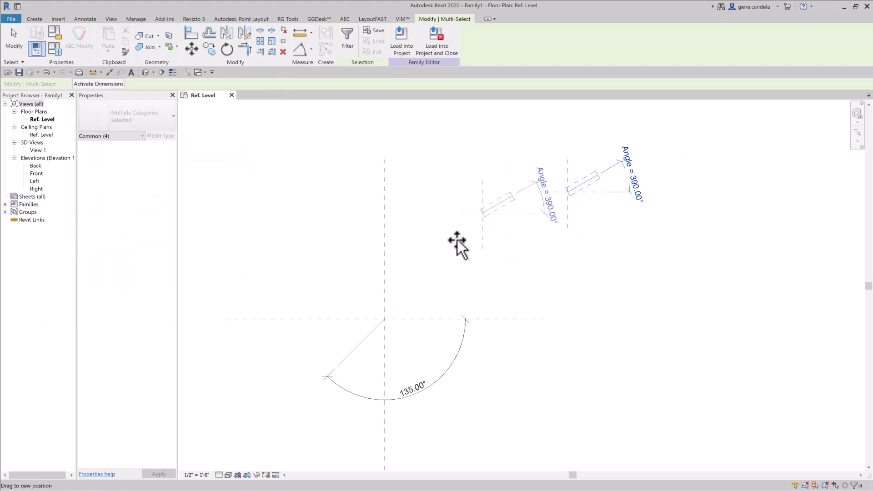
Flex Angle to 45°, then set it to 225° and close Family Types.
click(53, 49)
click(120, 169)
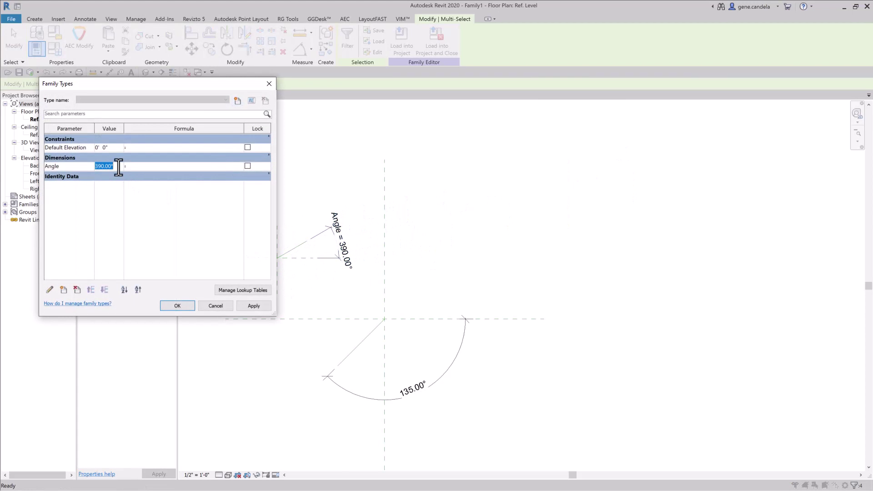
text(45)
click(254, 306)
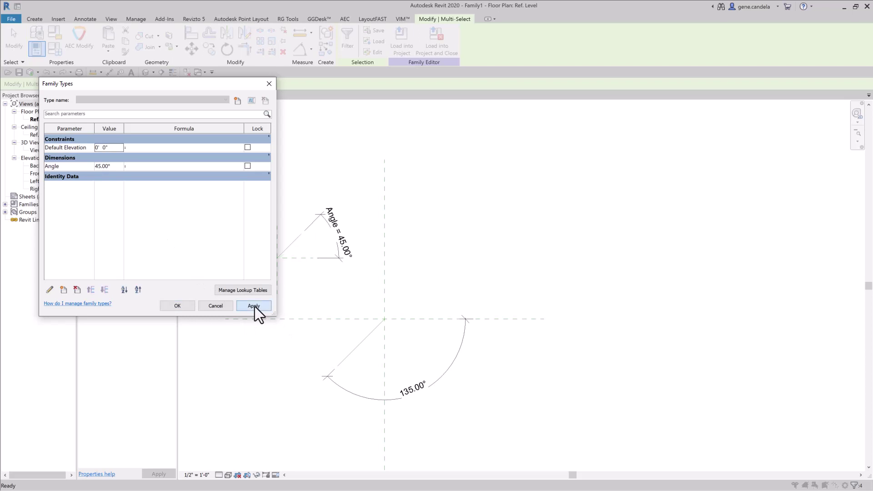
click(116, 169)
click(254, 307)
click(186, 307)
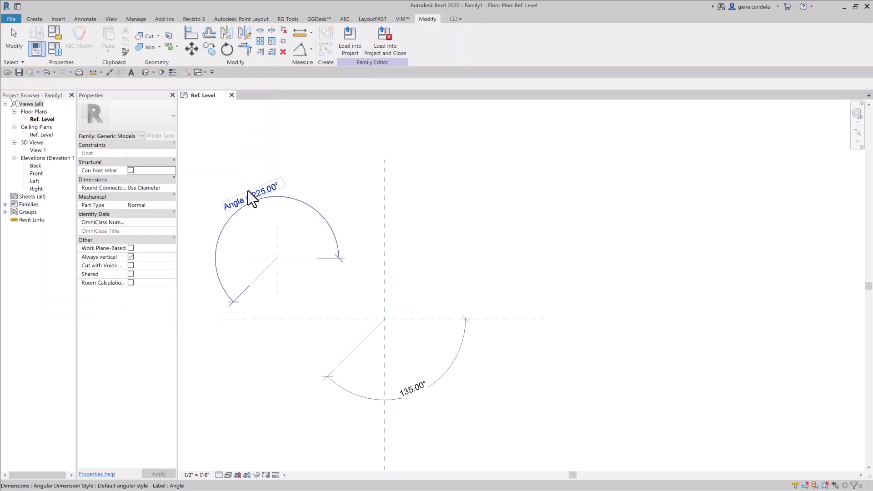
Move the angle setup below the horizontal plane and flex Angle from 0° to 340°.
drag(194, 153, 384, 342)
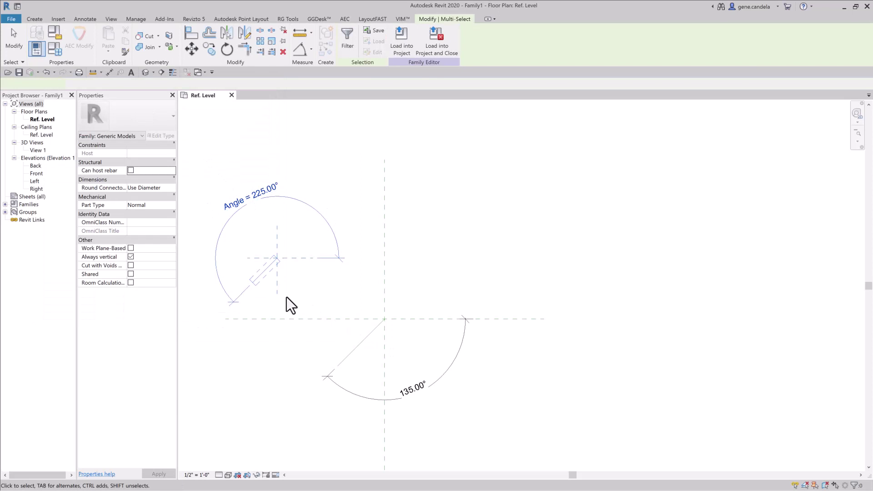
drag(277, 285, 275, 412)
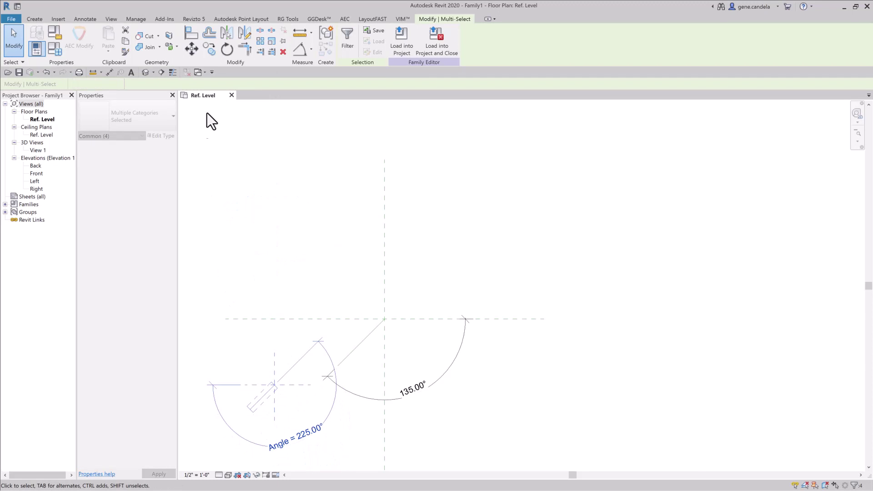
click(54, 54)
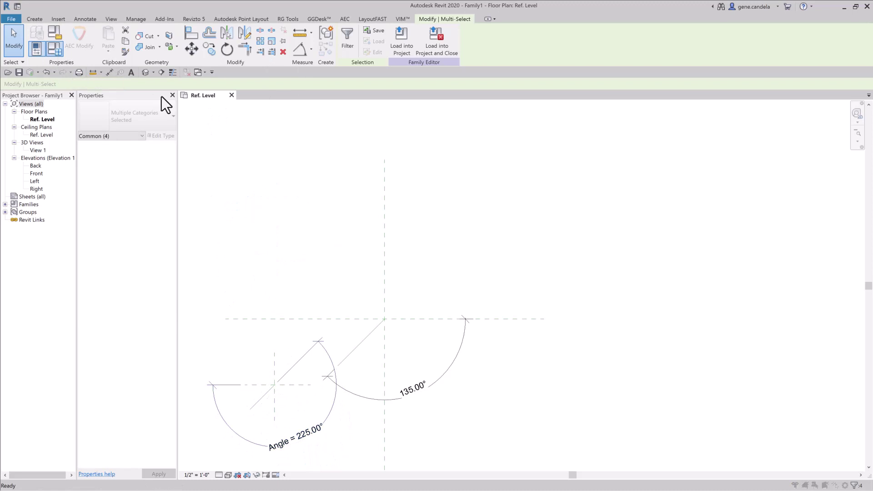
click(120, 168)
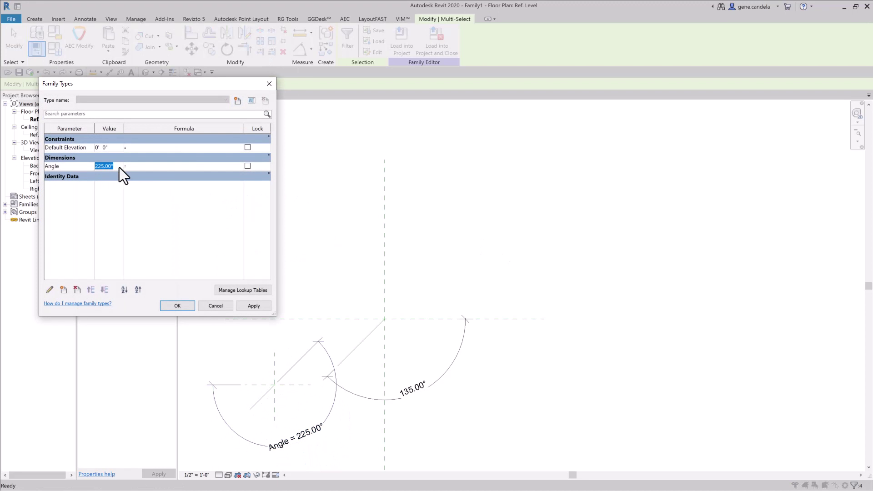
text(0)
click(259, 307)
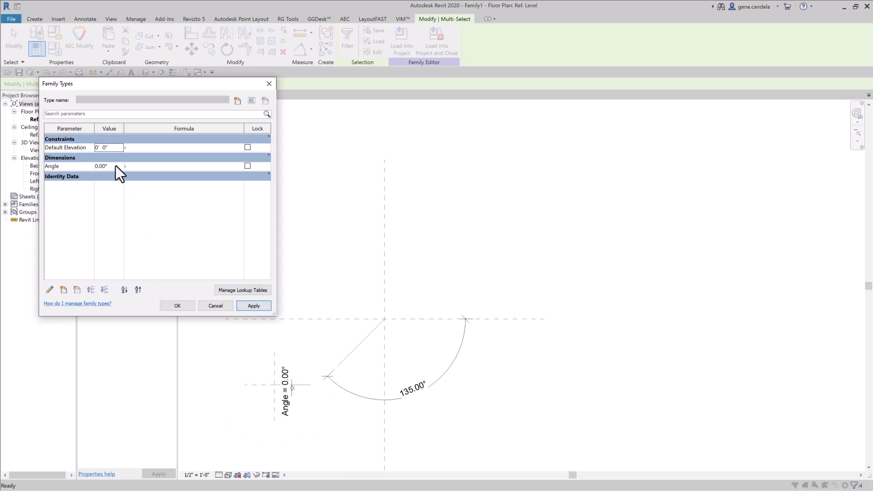
click(115, 170)
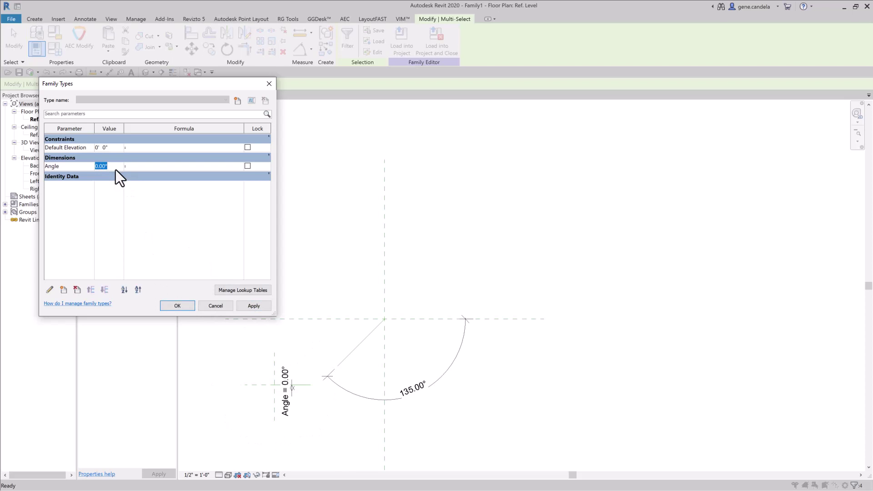
text(340)
click(248, 306)
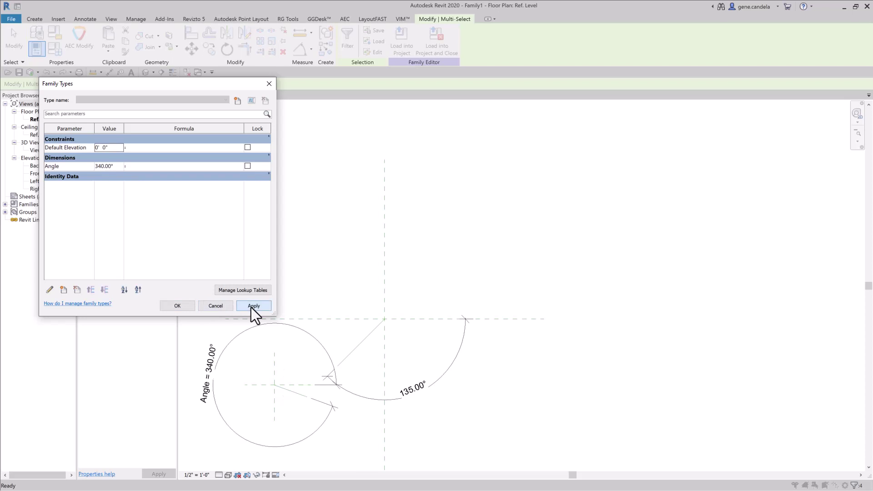
click(171, 307)
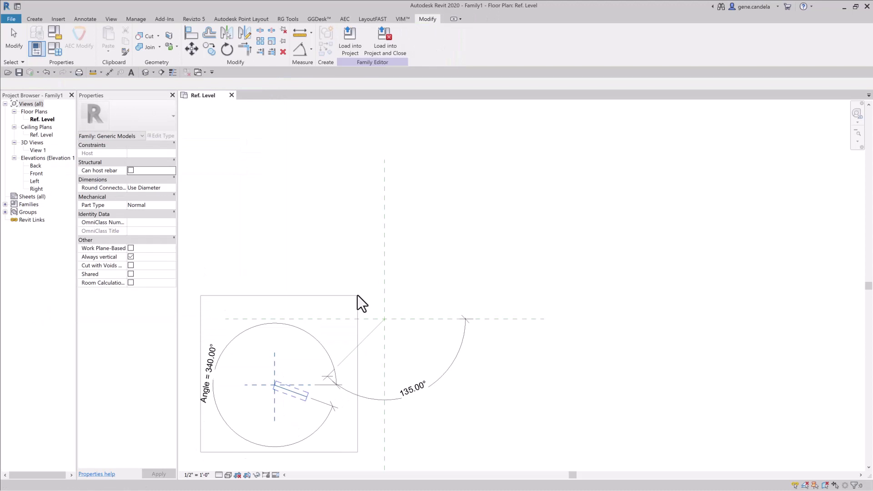
Move the angle setup to the lower right, flex Angle through 0° to 135°, then reselect it.
drag(199, 454, 357, 295)
drag(273, 361, 533, 377)
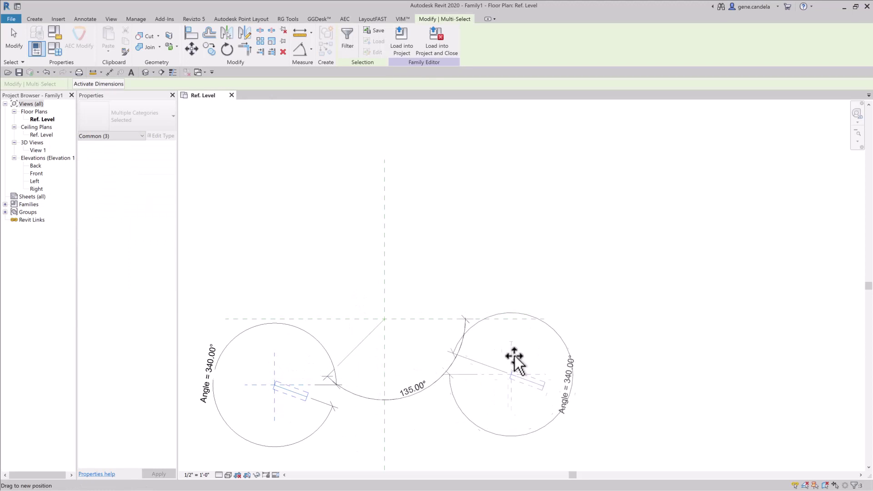
click(54, 50)
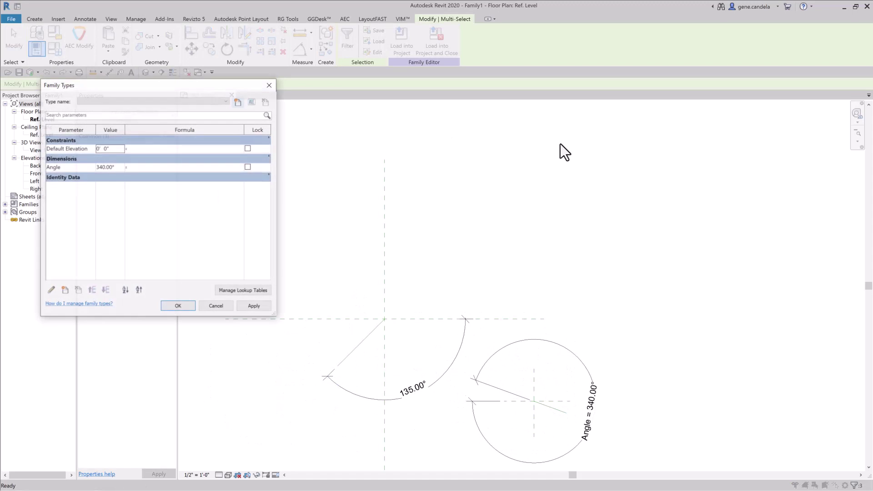
click(118, 170)
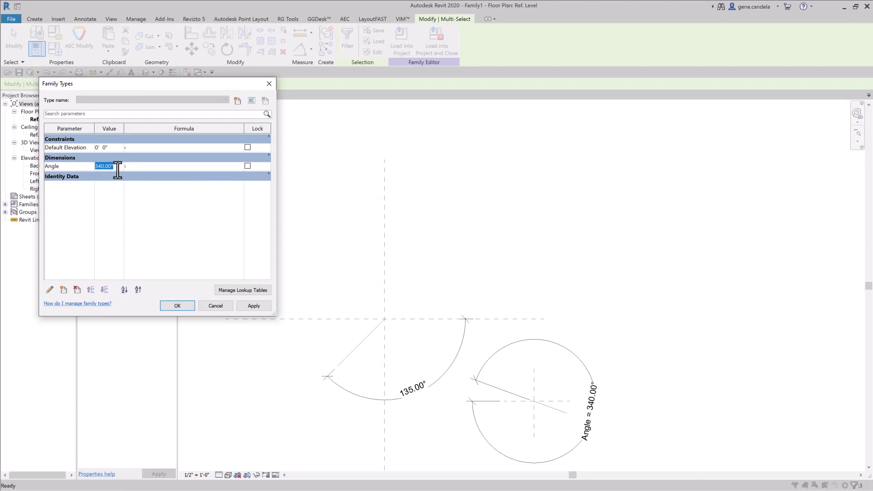
text(0)
click(263, 309)
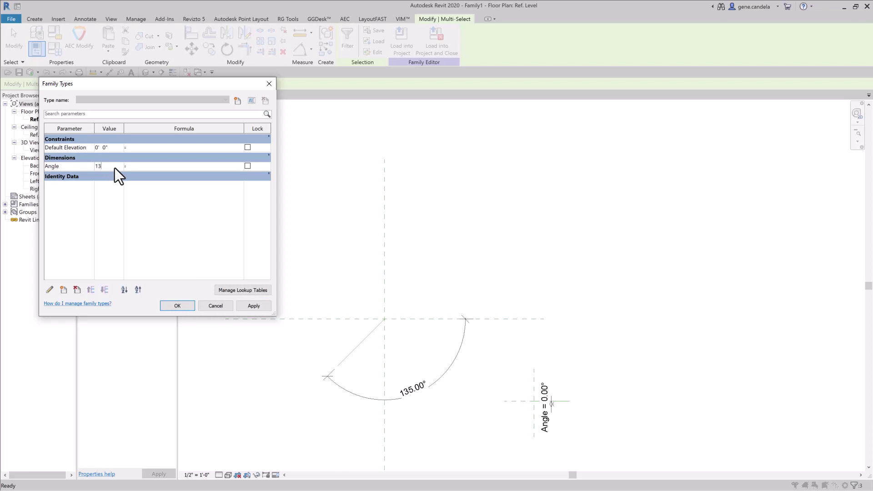
text(5.00°)
click(259, 307)
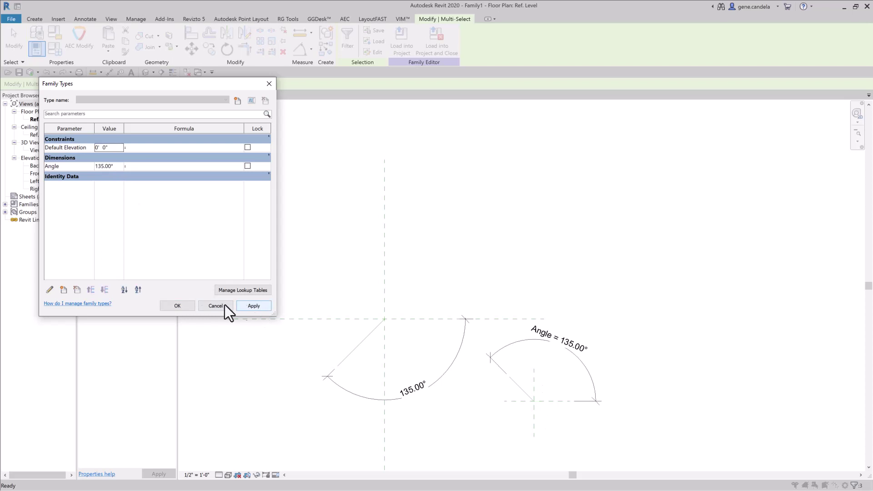
click(176, 307)
drag(462, 454, 683, 303)
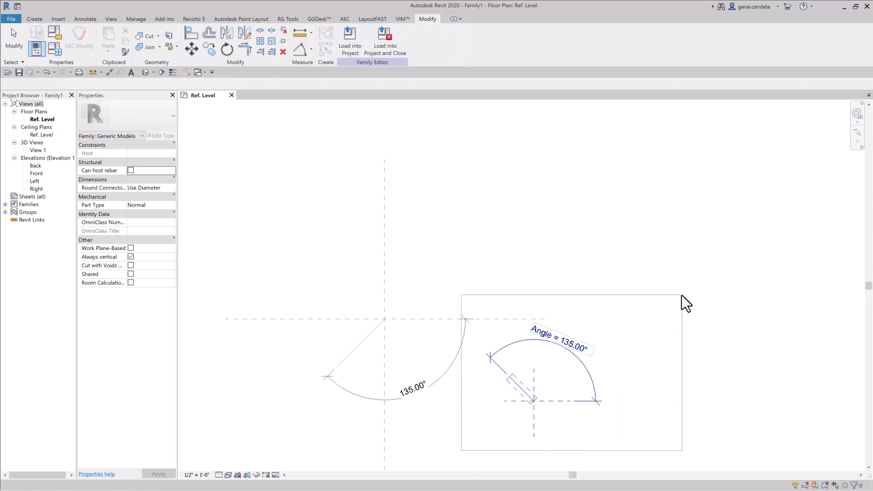
Move the angle setup onto the centre-plane intersection and flex Angle from 0° to 390°.
ctrl+drag(522, 400, 385, 338)
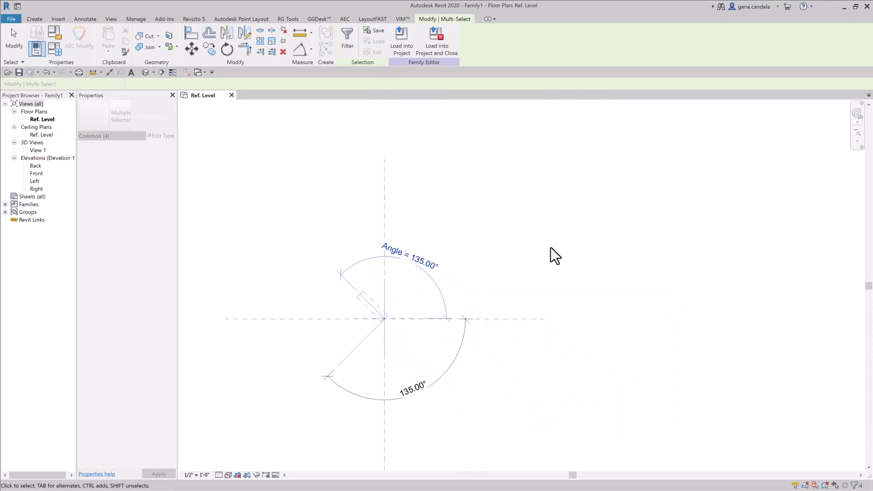
click(52, 52)
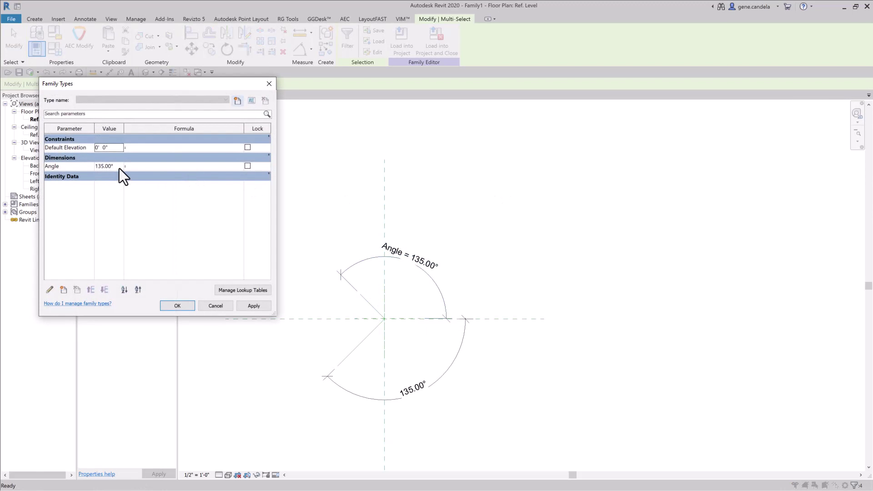
click(119, 168)
click(251, 308)
click(113, 167)
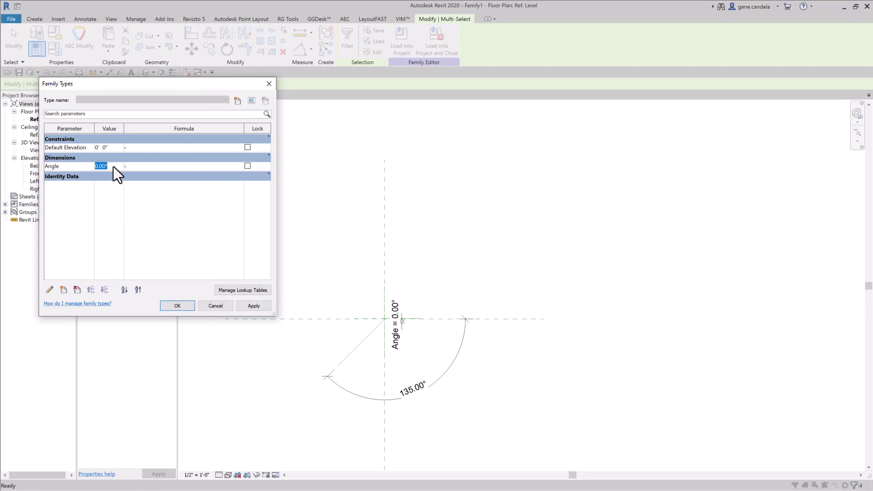
click(246, 305)
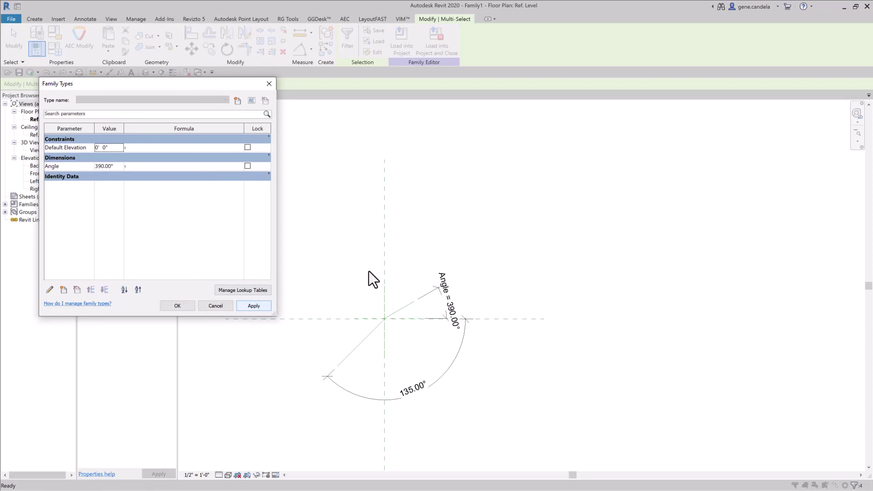